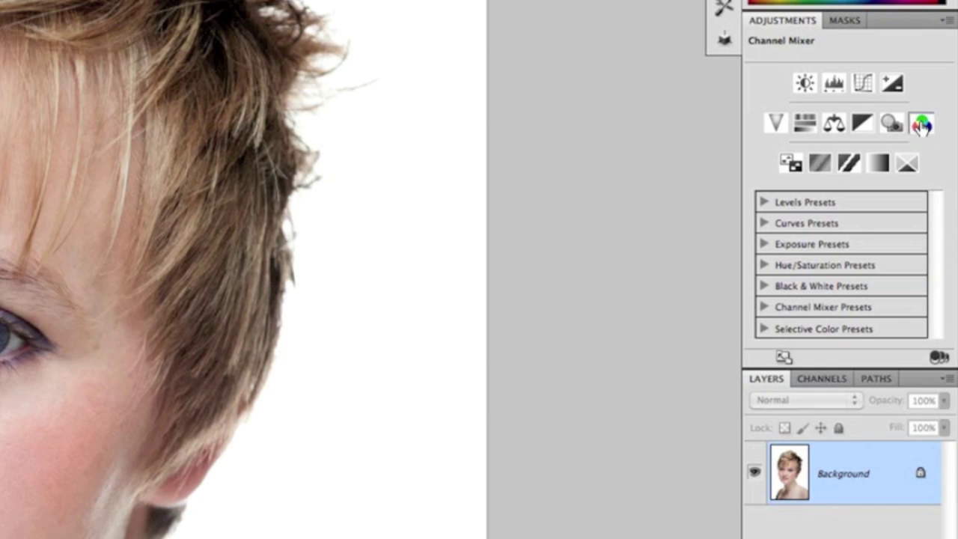
# Add a monochrome Channel Mixer adjustment layer at 40% opacity and compare the portrait with the layer off and on.
pyautogui.click(922, 127)
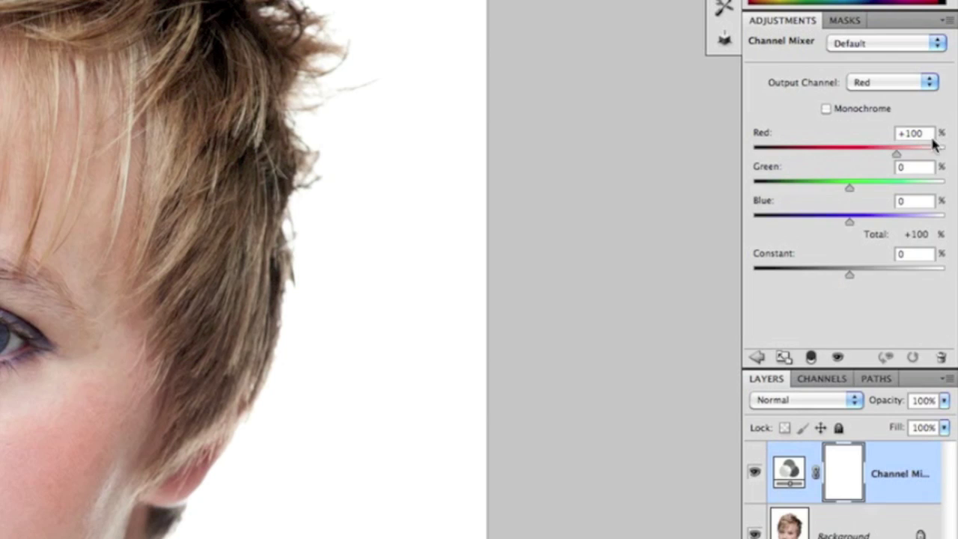
pyautogui.click(825, 108)
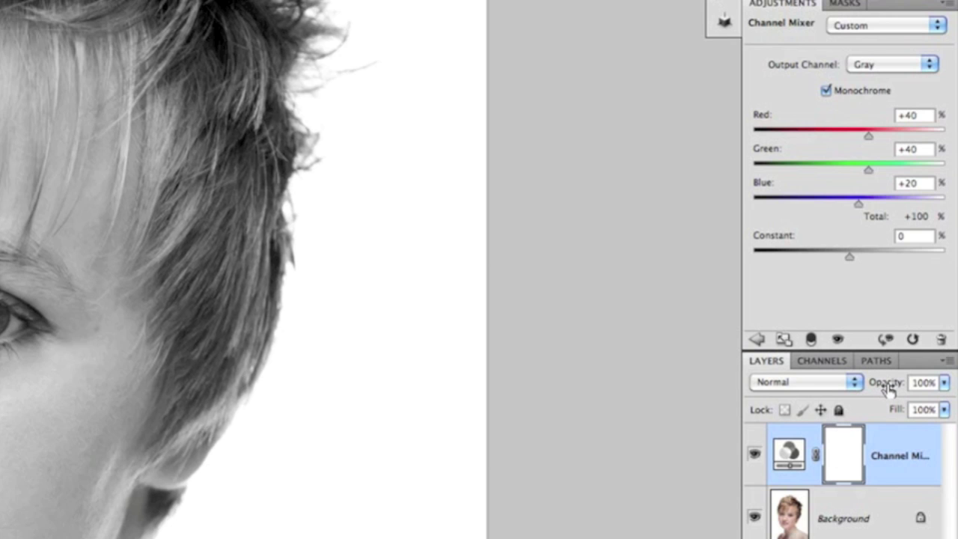
pyautogui.moveTo(888, 387); pyautogui.dragTo(832, 386)
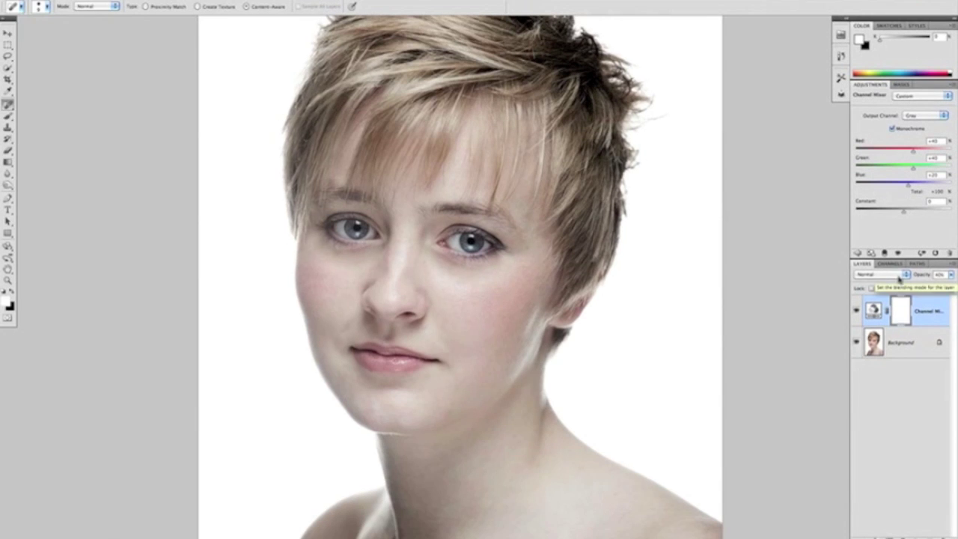
pyautogui.click(855, 312)
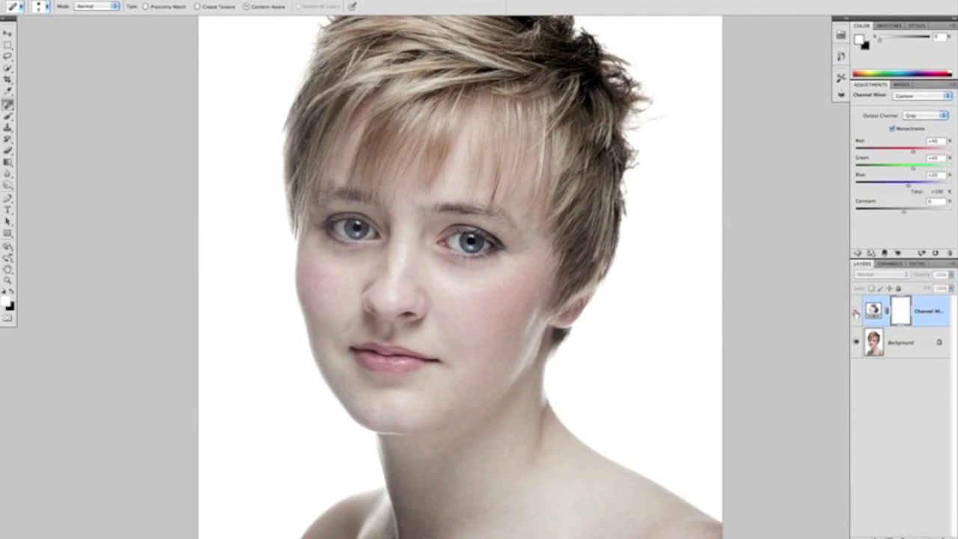
pyautogui.click(856, 313)
pyautogui.click(856, 313)
pyautogui.click(856, 313)
pyautogui.click(856, 312)
pyautogui.click(856, 312)
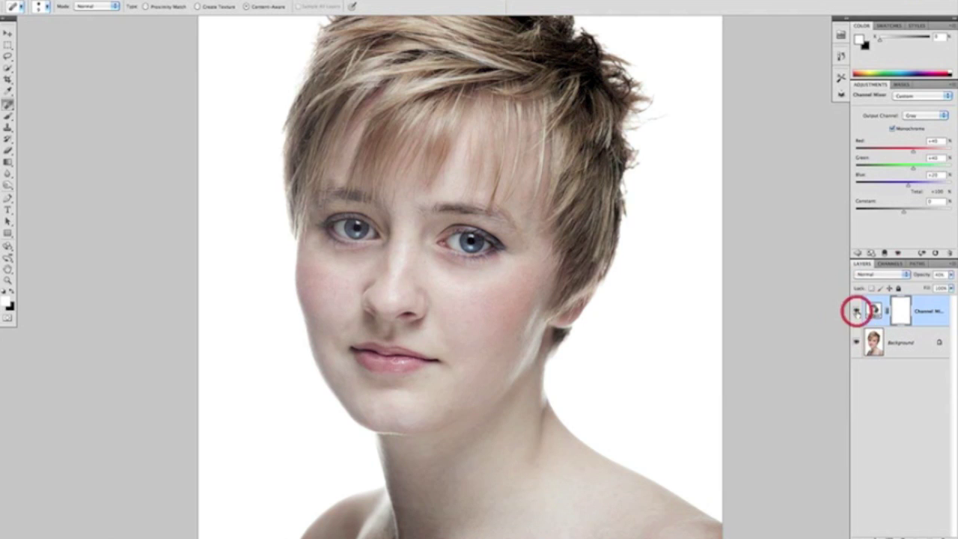
# Add a second monochrome Channel Mixer adjustment layer and set its blend mode to Screen.
pyautogui.click(857, 254)
pyautogui.click(939, 136)
pyautogui.click(892, 129)
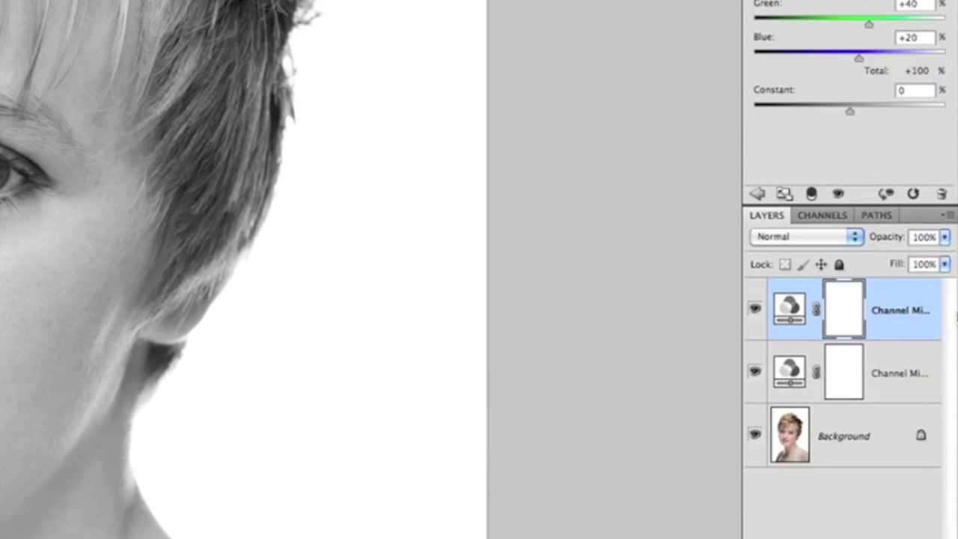
pyautogui.click(810, 237)
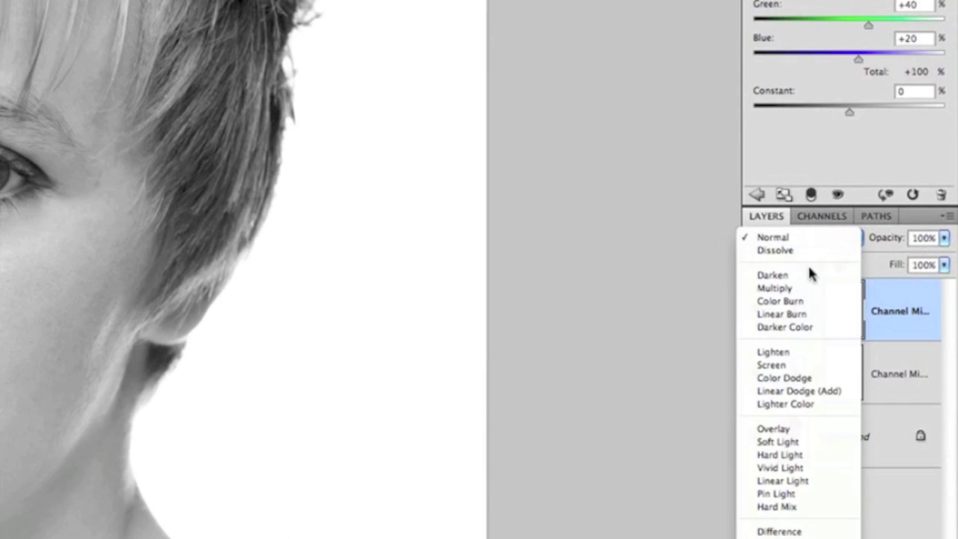
pyautogui.click(798, 366)
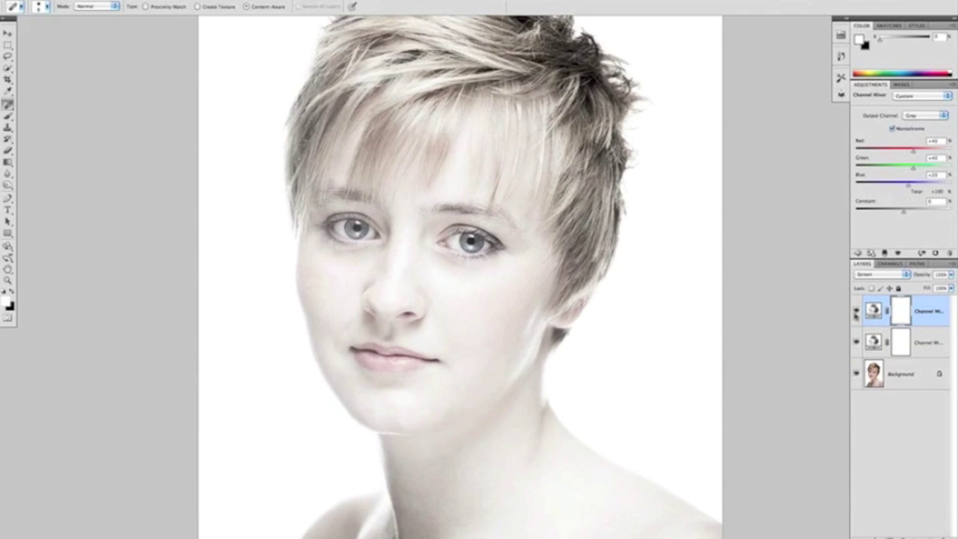
# Compare the portrait with the Screen layer off and on, and lower that layer's opacity to 40%.
pyautogui.click(855, 312)
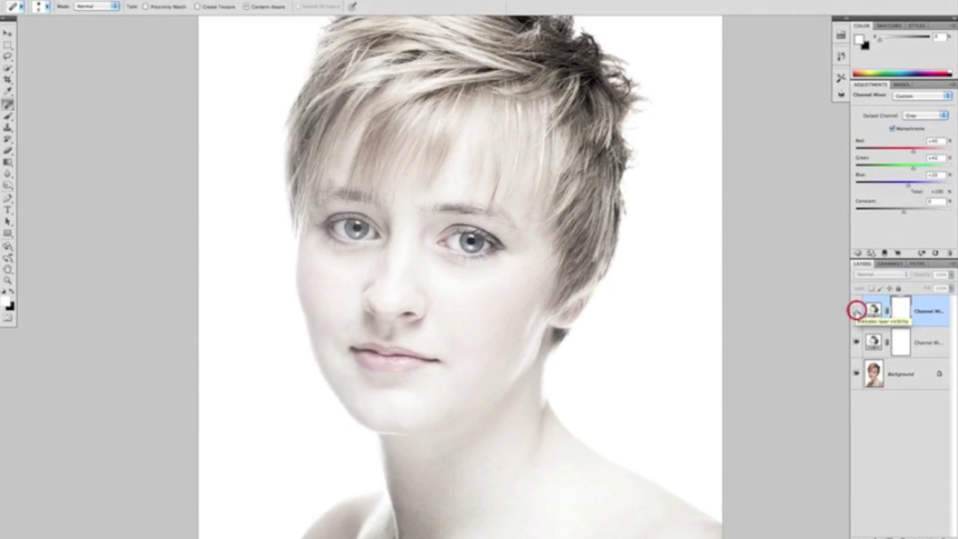
pyautogui.click(855, 311)
pyautogui.click(856, 312)
pyautogui.click(856, 312)
pyautogui.click(857, 313)
pyautogui.click(856, 312)
pyautogui.click(856, 312)
pyautogui.click(856, 310)
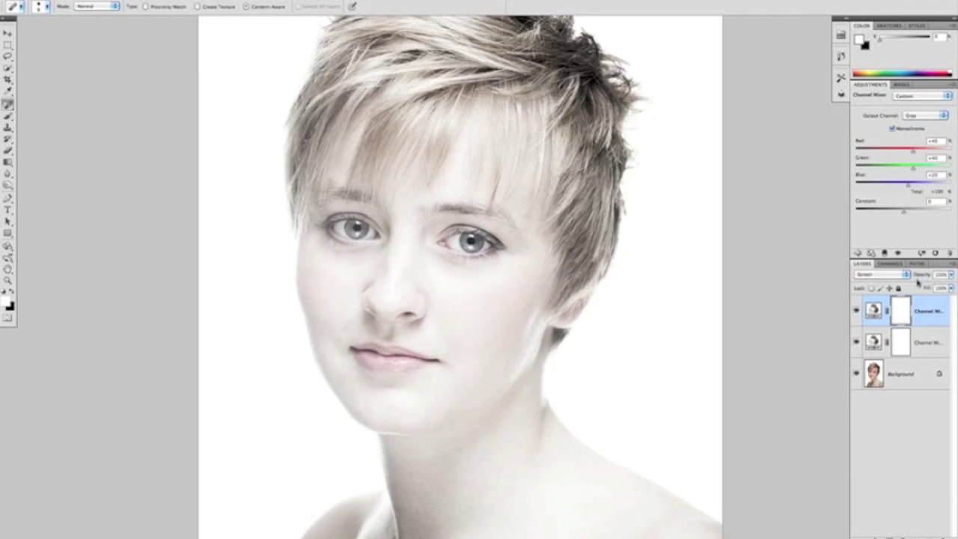
pyautogui.moveTo(925, 276); pyautogui.dragTo(896, 274)
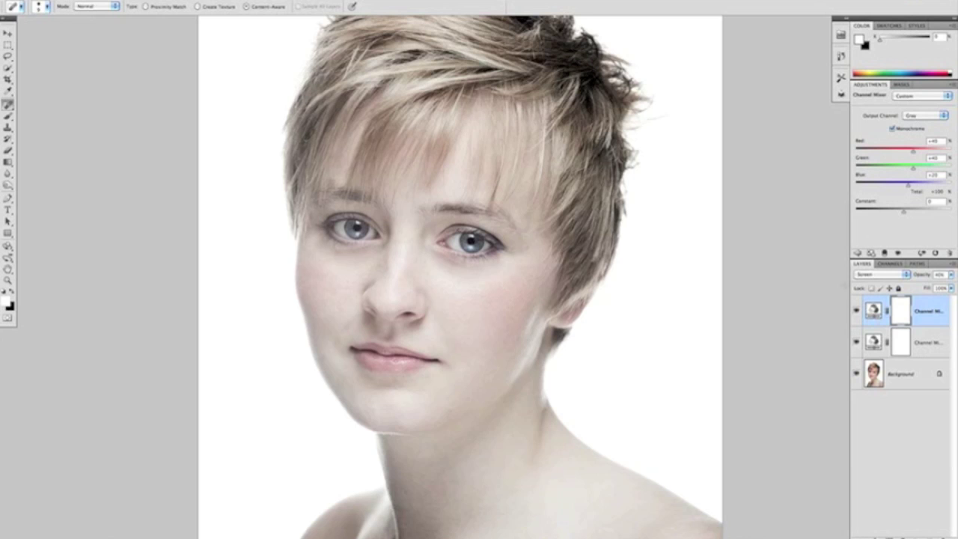
# Add a third monochrome Channel Mixer adjustment layer and set its blend mode to Soft Light.
pyautogui.click(858, 253)
pyautogui.click(939, 135)
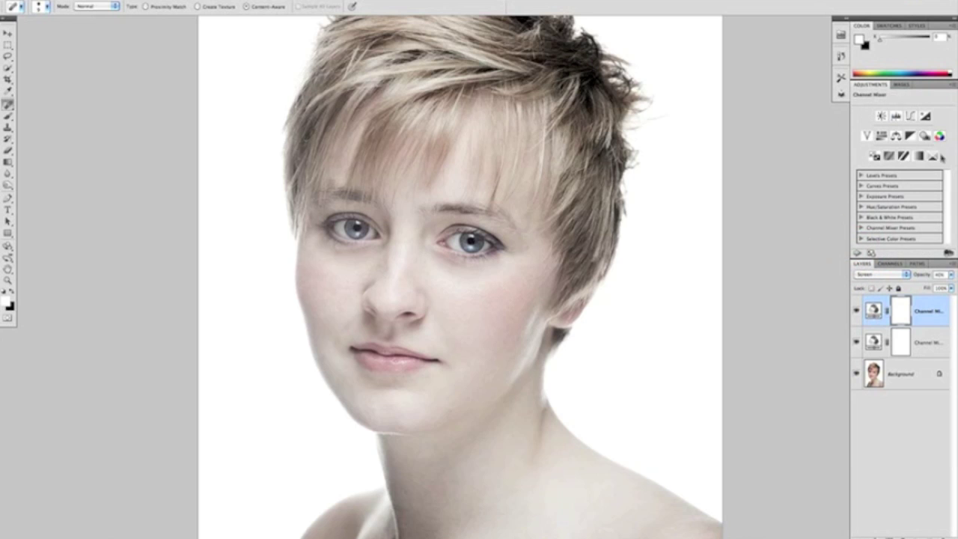
pyautogui.click(891, 128)
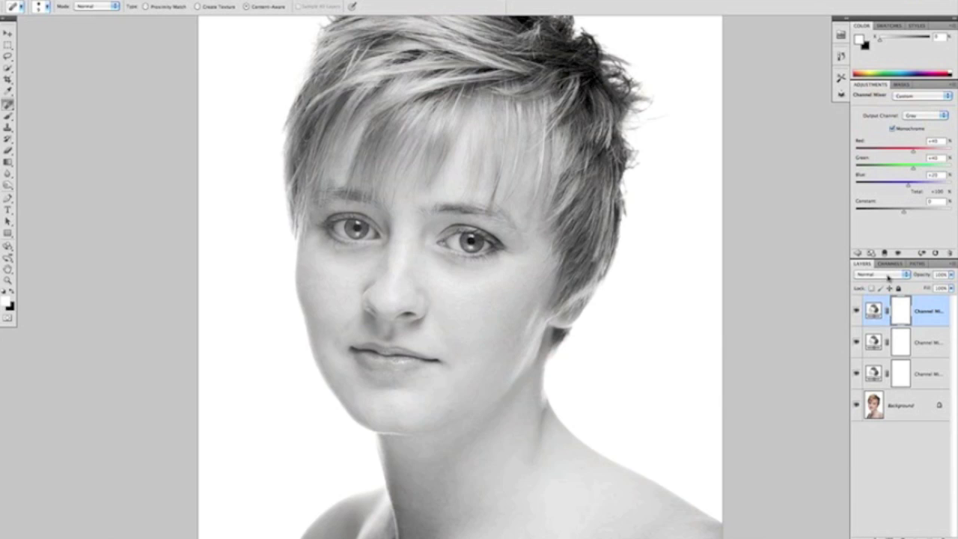
pyautogui.click(887, 277)
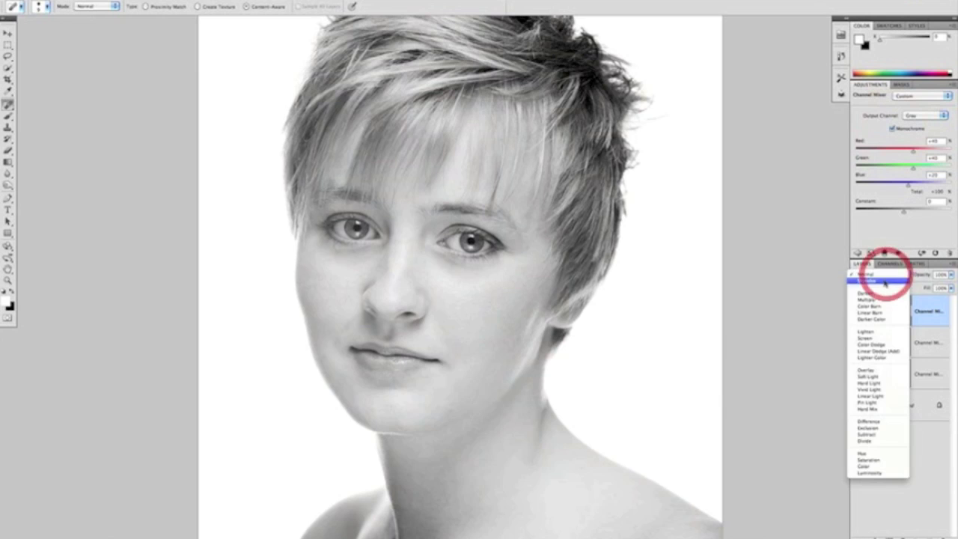
pyautogui.click(876, 377)
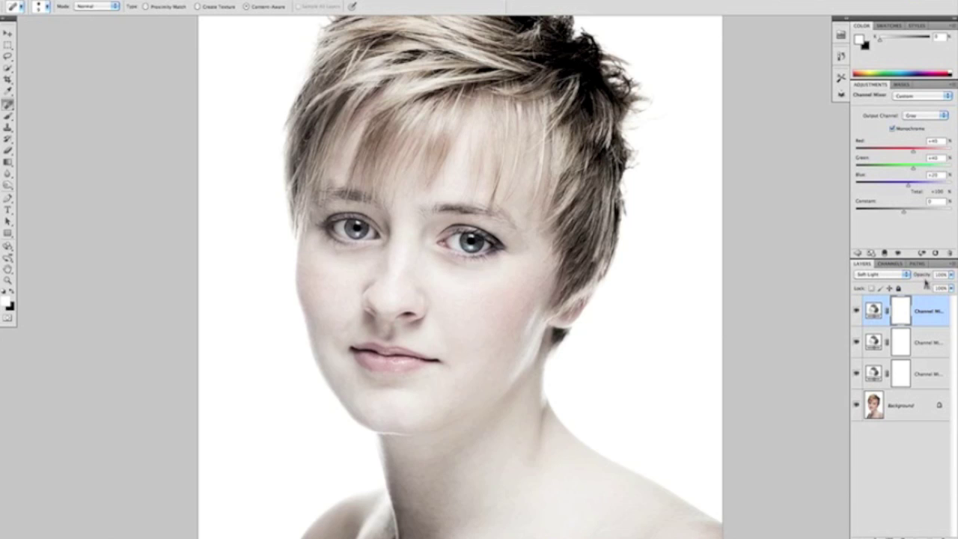
# Set the Soft Light layer's opacity to 35%, comparing the portrait with that layer off and on.
pyautogui.click(856, 313)
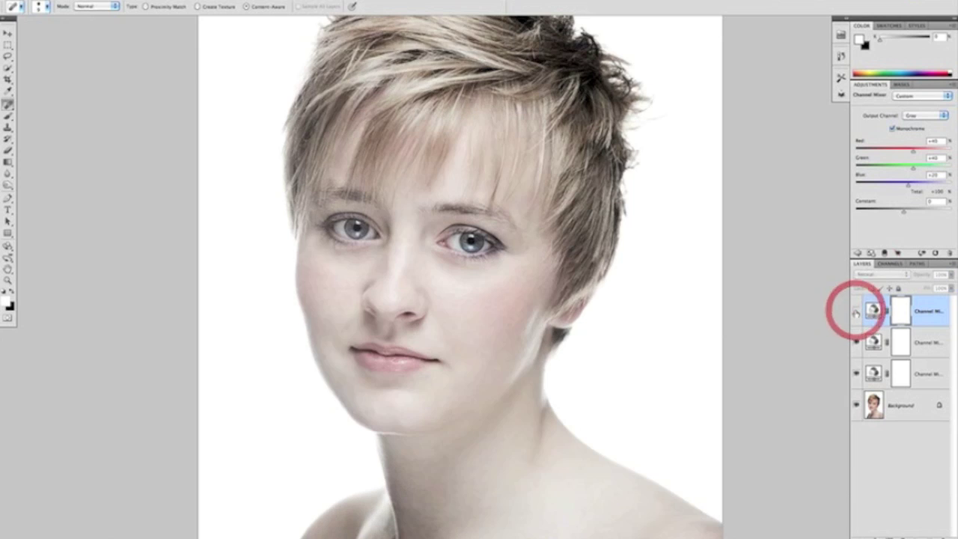
pyautogui.click(856, 313)
pyautogui.click(856, 313)
pyautogui.click(856, 313)
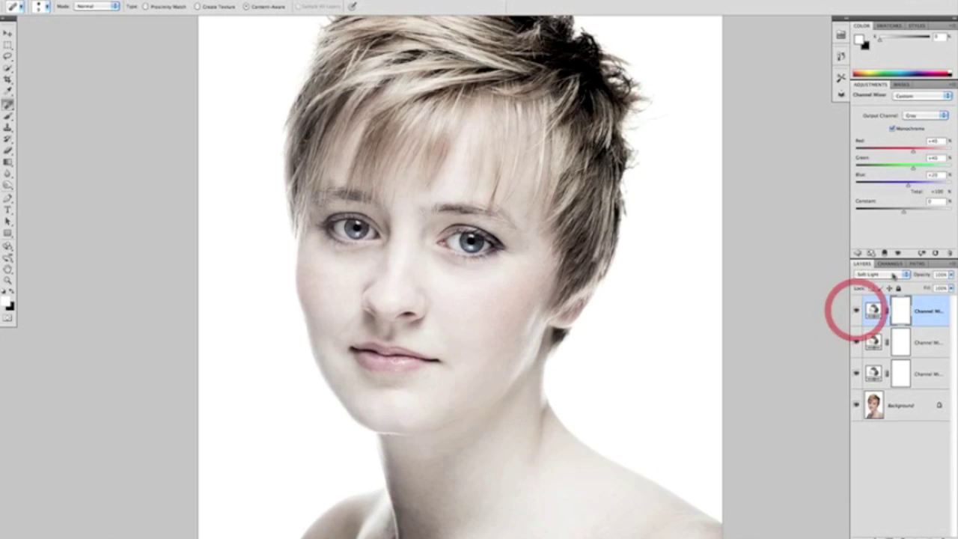
pyautogui.moveTo(922, 275); pyautogui.dragTo(897, 271)
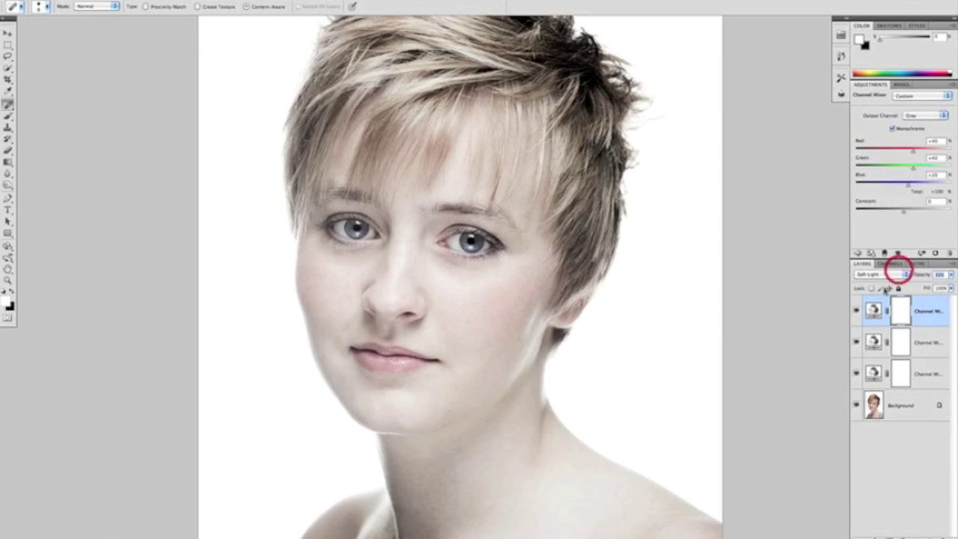
pyautogui.click(855, 310)
pyautogui.click(855, 311)
pyautogui.click(856, 311)
pyautogui.click(855, 310)
pyautogui.click(855, 310)
pyautogui.click(856, 310)
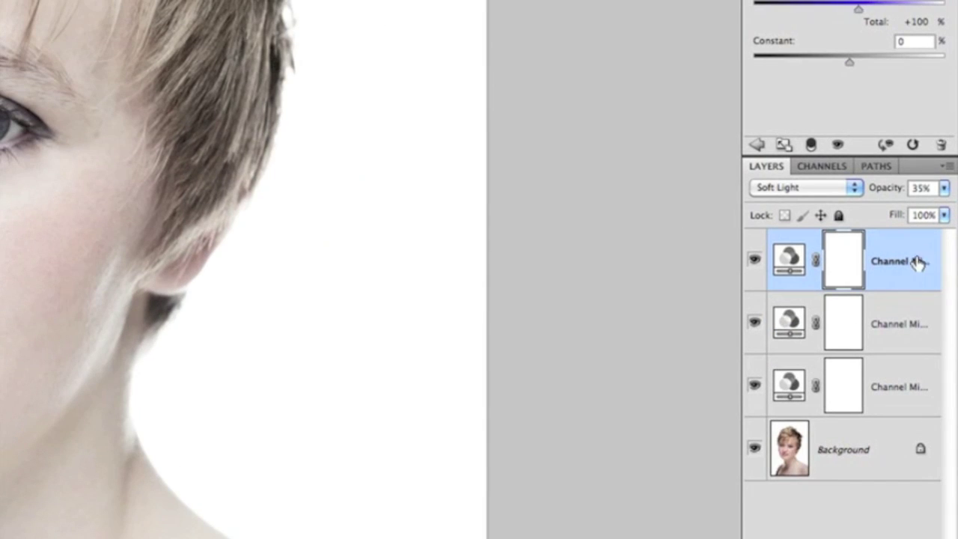
# Rename the Soft Light layer as contrast and the Screen layer as screen.
pyautogui.doubleClick(889, 260)
pyautogui.write('contrast')
pyautogui.press('Return')
pyautogui.click(837, 298)
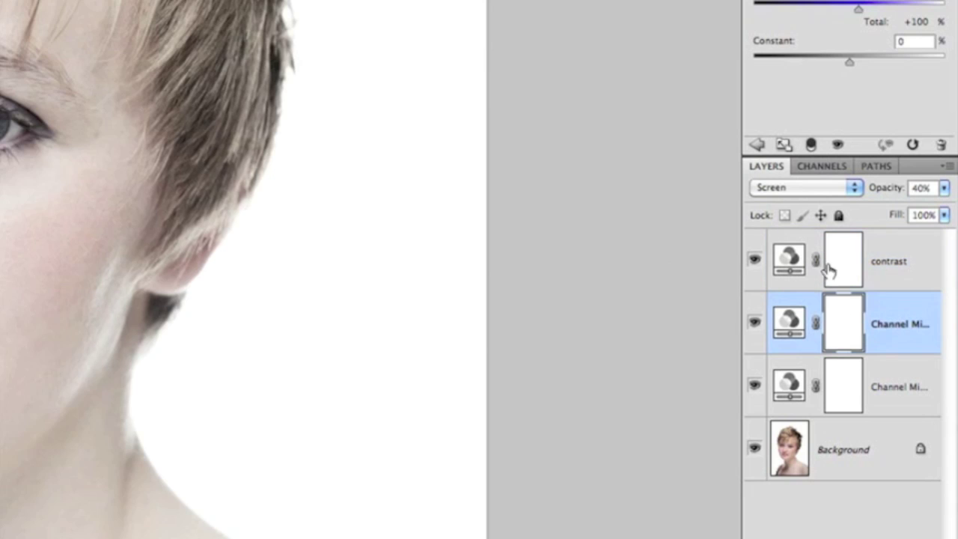
pyautogui.doubleClick(894, 331)
pyautogui.write('screen')
pyautogui.press('Return')
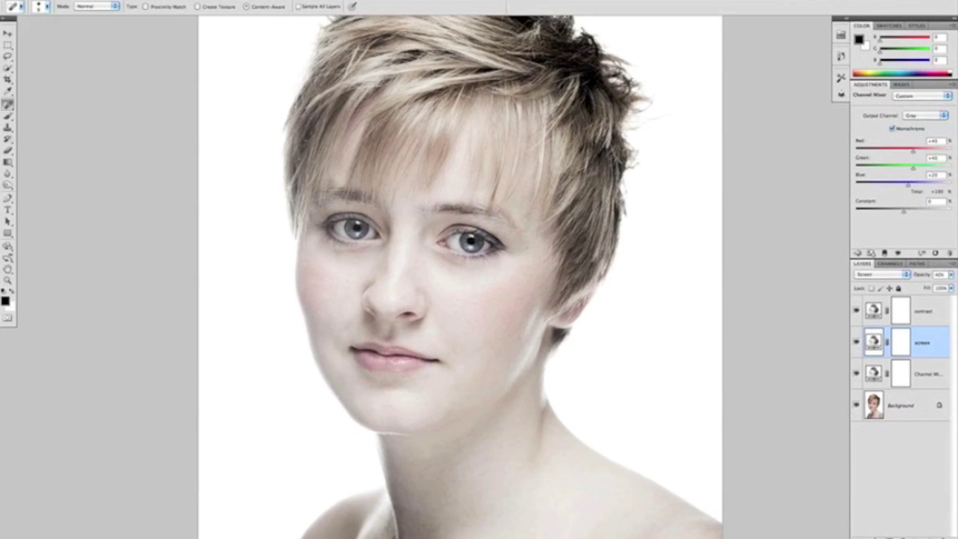
# Fine-tune the screen layer's opacity, balancing its brightening against the contrast layer.
pyautogui.click(923, 311)
pyautogui.click(923, 343)
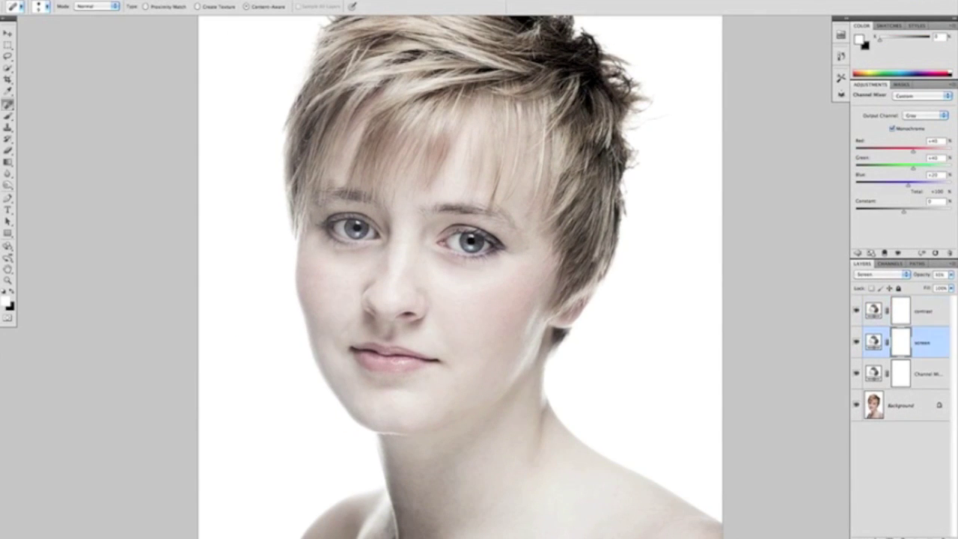
pyautogui.click(922, 312)
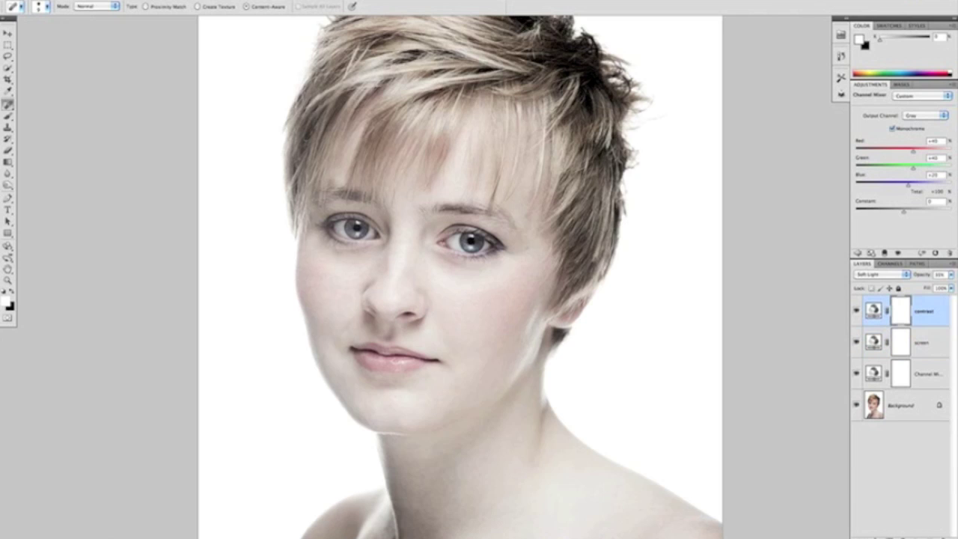
pyautogui.click(923, 343)
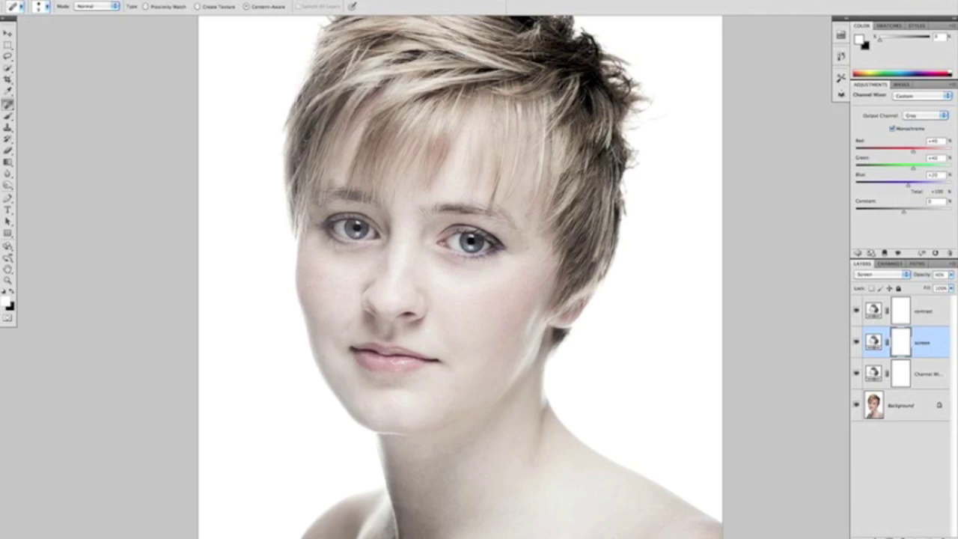
pyautogui.moveTo(922, 274)
pyautogui.mouseDown()
pyautogui.moveTo(935, 275)
pyautogui.moveTo(921, 275)
pyautogui.mouseUp()
pyautogui.click(923, 311)
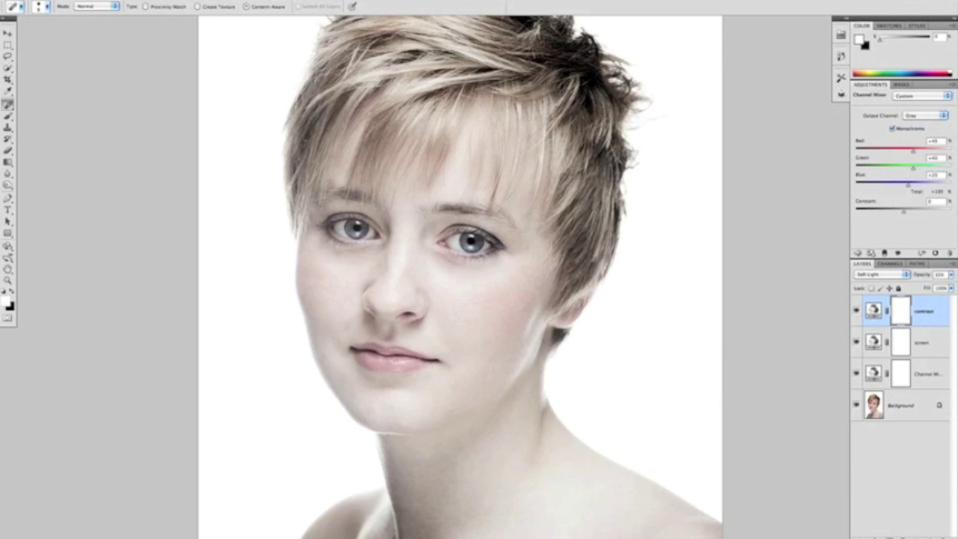
# Group the three Channel Mixer layers into a new layer group named skin.
pyautogui.keyDown('shift'); pyautogui.click(928, 374); pyautogui.keyUp('shift')
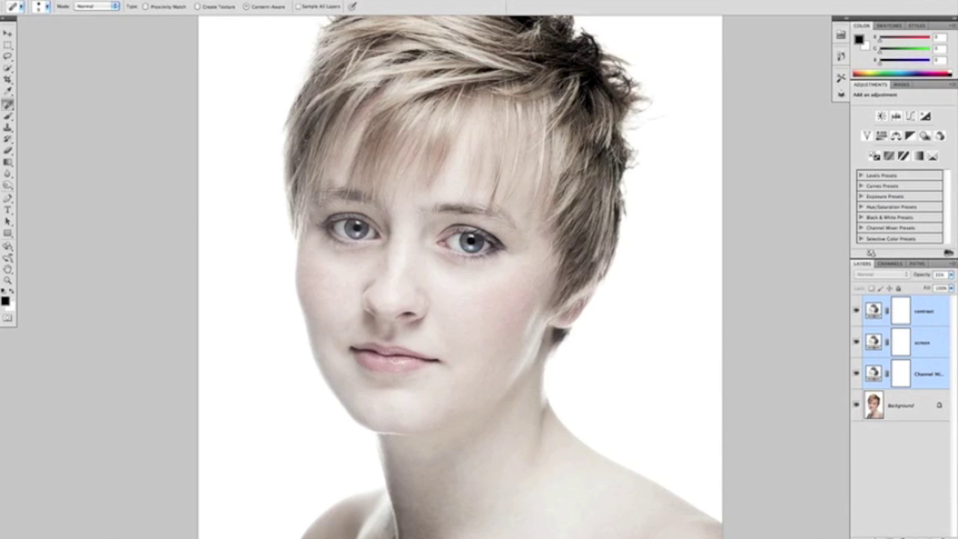
pyautogui.click(151, 0)
pyautogui.moveTo(159, 0)
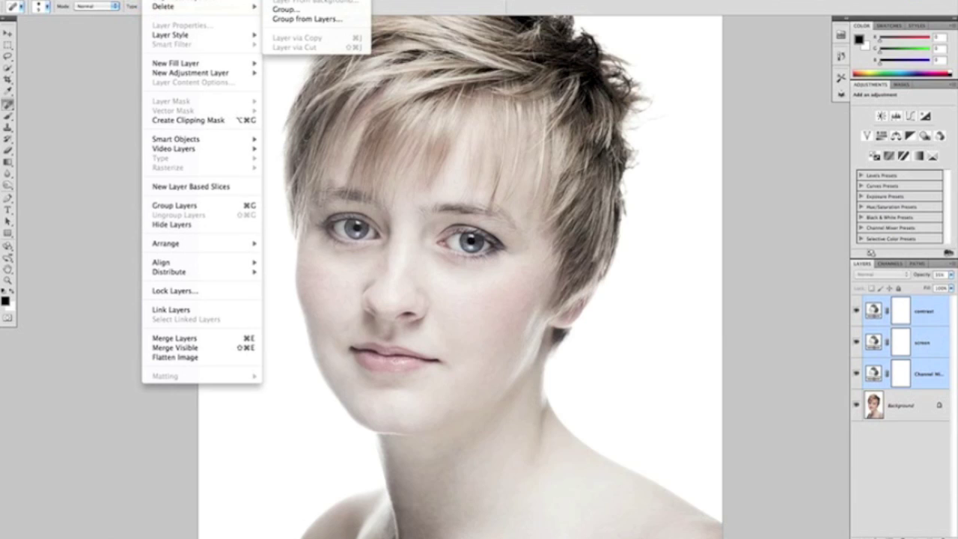
pyautogui.click(291, 19)
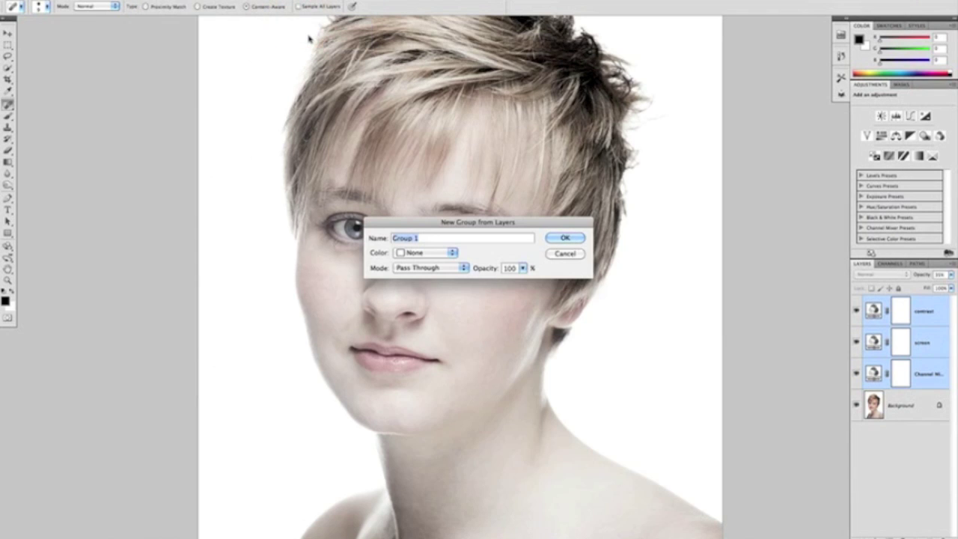
pyautogui.write('skin')
pyautogui.press('Return')
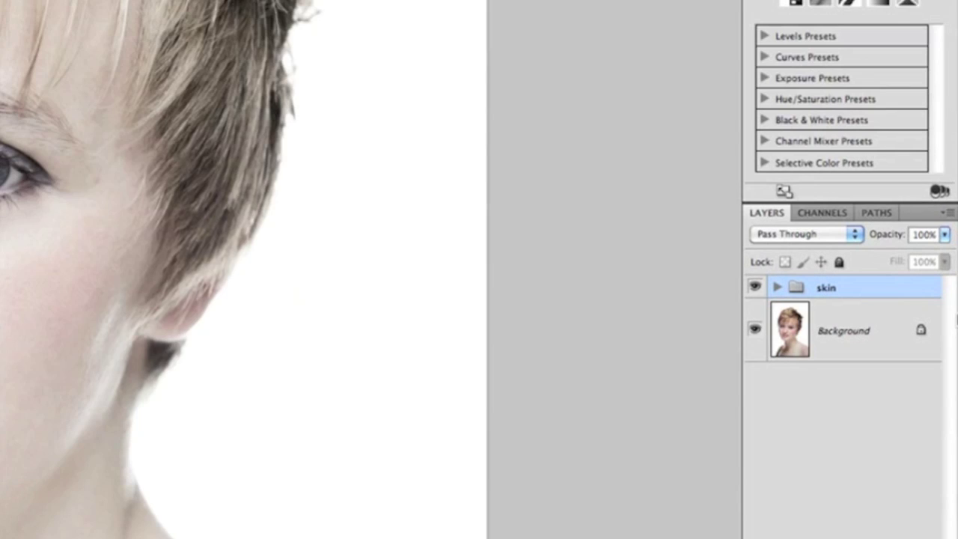
# Expand the skin group to review the layers it contains, and collapse it again.
pyautogui.moveTo(778, 287); pyautogui.dragTo(776, 288)
pyautogui.click(776, 287)
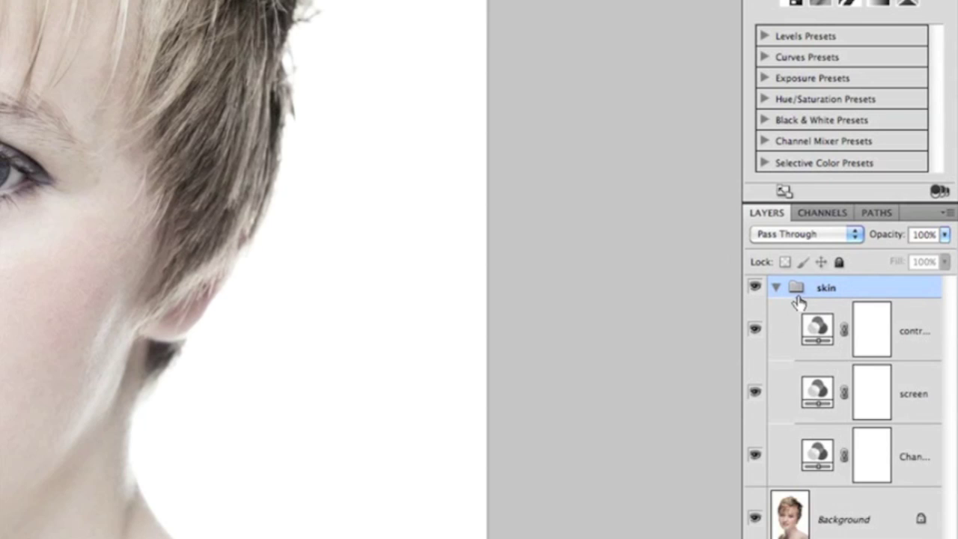
pyautogui.click(776, 288)
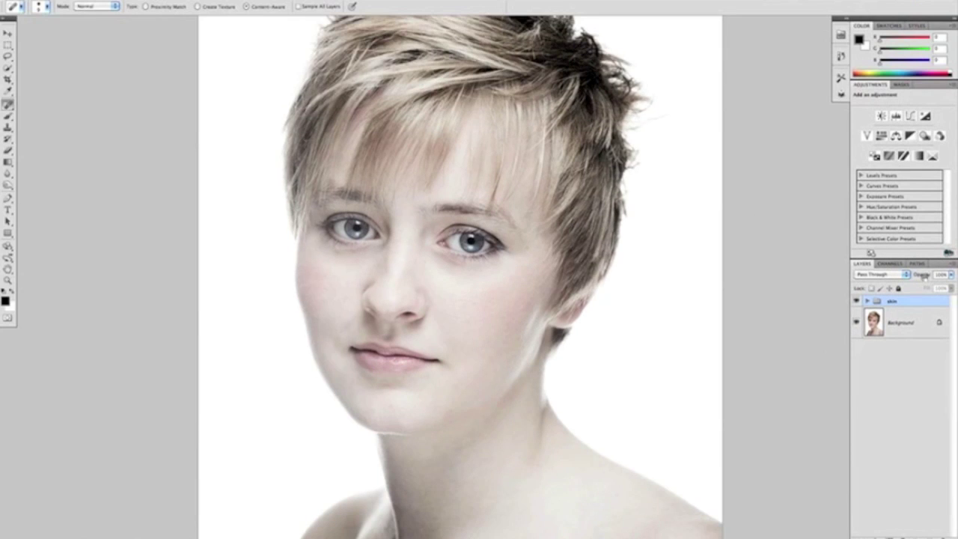
# Lower the skin group's opacity to a little over 80% and compare the portrait with the group off and on.
pyautogui.moveTo(924, 275)
pyautogui.mouseDown()
pyautogui.moveTo(901, 273)
pyautogui.moveTo(924, 276)
pyautogui.mouseUp()
pyautogui.click(855, 300)
pyautogui.click(855, 300)
pyautogui.click(856, 300)
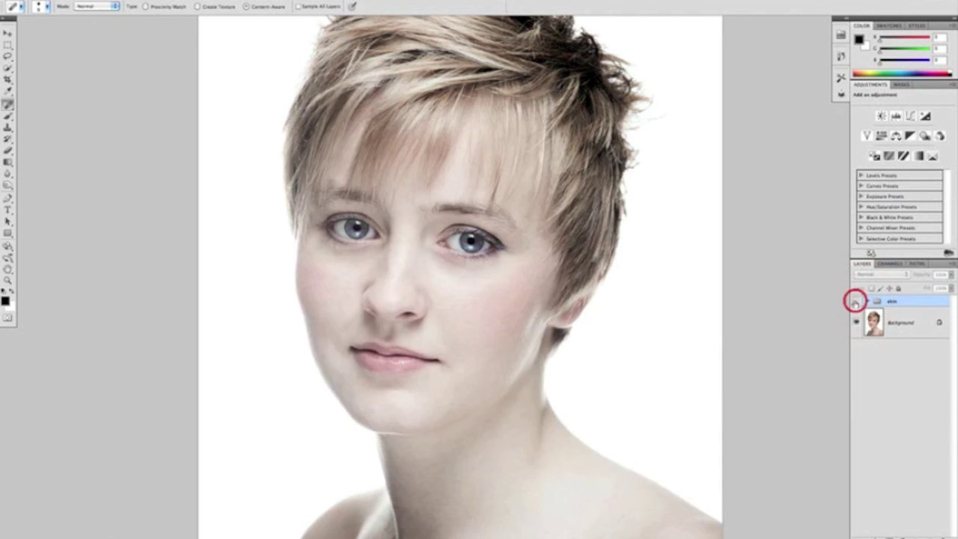
pyautogui.click(856, 300)
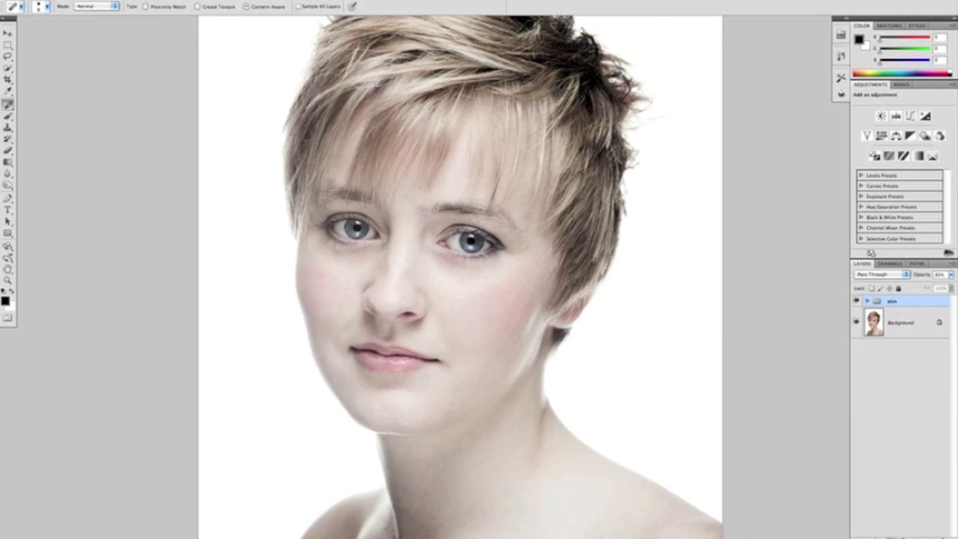
# Add a layer mask to the skin group and brush black over both irises to bring back their original blue.
pyautogui.click(888, 535)
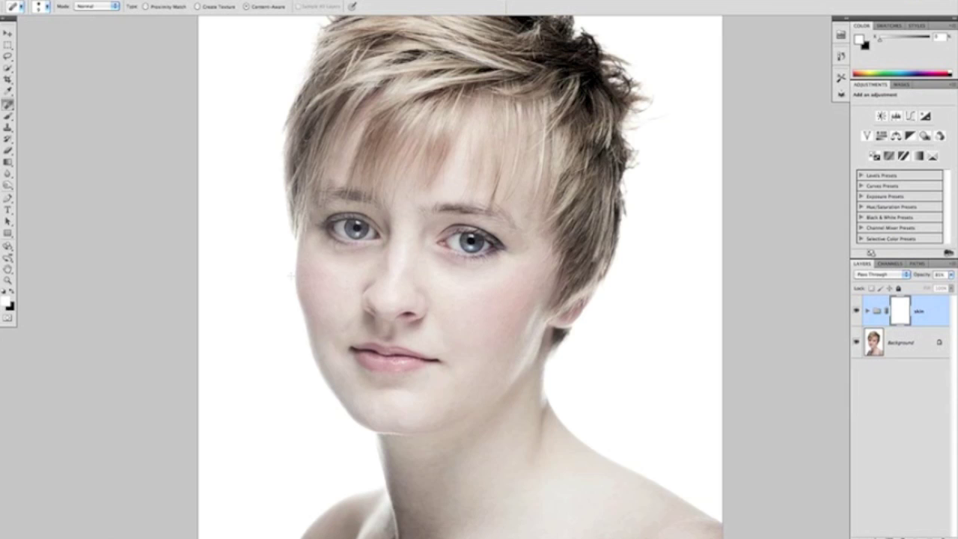
pyautogui.click(7, 116)
pyautogui.click(12, 294)
pyautogui.scroll(1, 393, 251)
pyautogui.moveTo(438, 260)
pyautogui.mouseDown()
pyautogui.moveTo(452, 262)
pyautogui.moveTo(443, 261)
pyautogui.mouseUp()
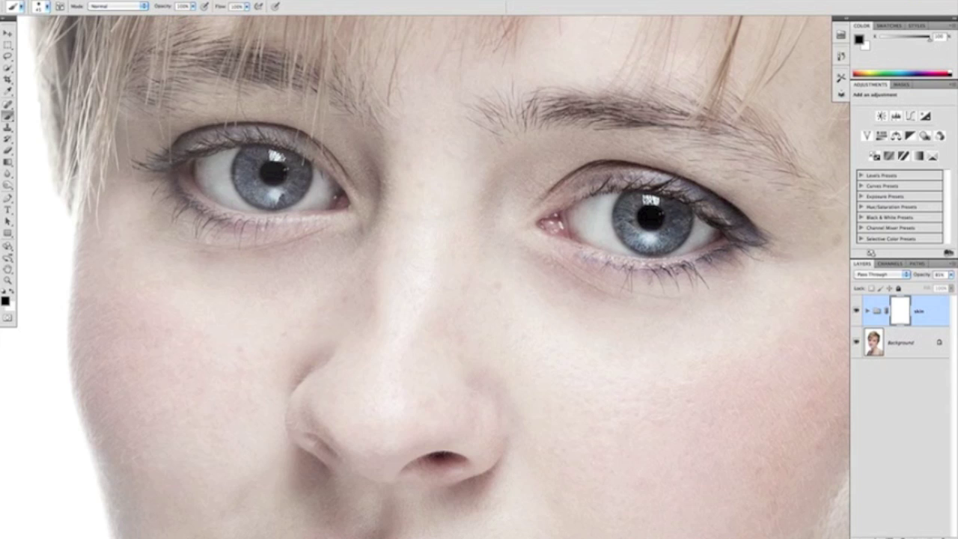
pyautogui.moveTo(242, 167)
pyautogui.mouseDown()
pyautogui.moveTo(256, 187)
pyautogui.moveTo(293, 186)
pyautogui.mouseUp()
pyautogui.moveTo(247, 166)
pyautogui.mouseDown()
pyautogui.moveTo(268, 154)
pyautogui.moveTo(294, 174)
pyautogui.moveTo(269, 192)
pyautogui.moveTo(251, 170)
pyautogui.moveTo(272, 175)
pyautogui.moveTo(244, 171)
pyautogui.moveTo(270, 156)
pyautogui.moveTo(262, 179)
pyautogui.moveTo(283, 190)
pyautogui.moveTo(261, 175)
pyautogui.mouseUp()
pyautogui.moveTo(631, 227)
pyautogui.mouseDown()
pyautogui.moveTo(662, 236)
pyautogui.moveTo(675, 218)
pyautogui.moveTo(636, 229)
pyautogui.moveTo(670, 210)
pyautogui.mouseUp()
pyautogui.moveTo(658, 229); pyautogui.dragTo(649, 210)
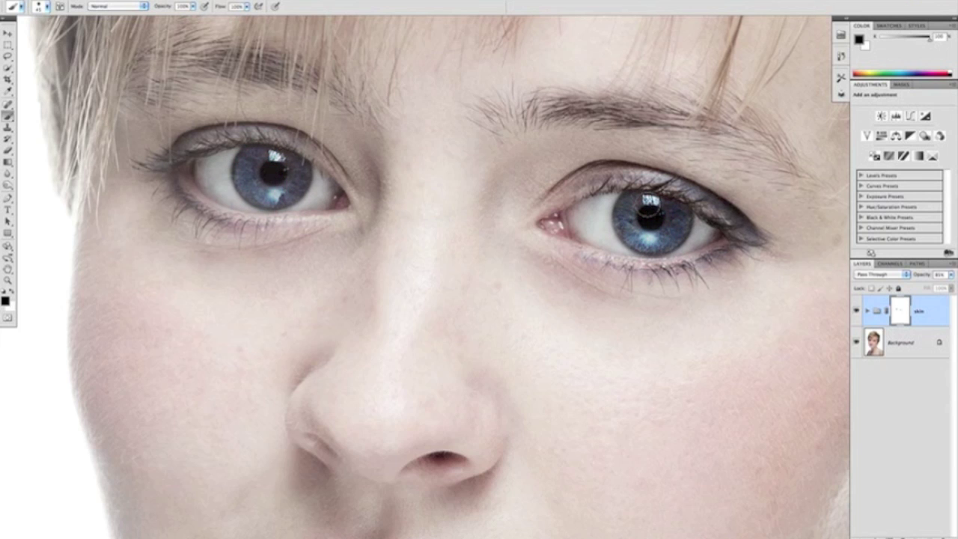
pyautogui.keyDown('alt'); pyautogui.keyDown('super'); pyautogui.click(504, 340); pyautogui.keyUp('super'); pyautogui.keyUp('alt')
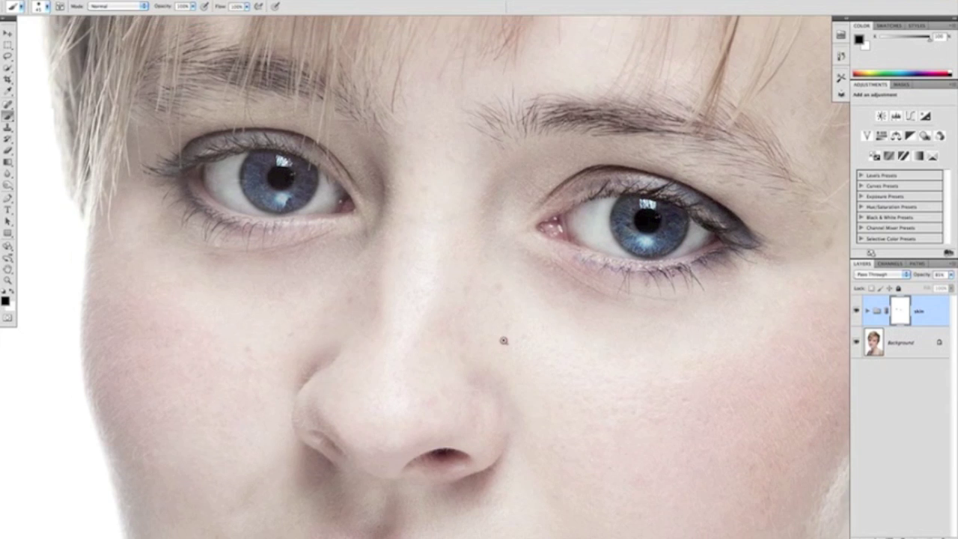
pyautogui.keyDown('super'); pyautogui.click(487, 337); pyautogui.keyUp('super')
pyautogui.moveTo(546, 332); pyautogui.dragTo(457, 281)
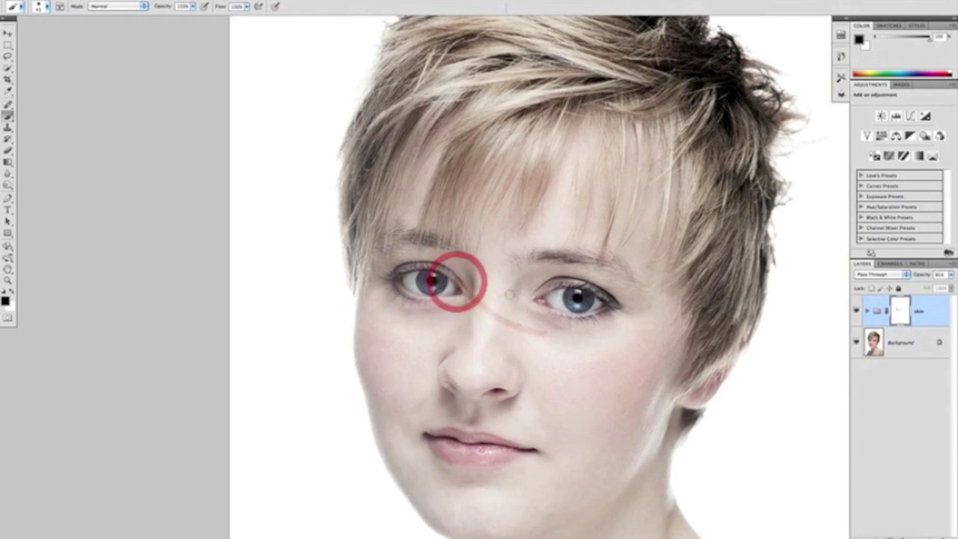
pyautogui.press('super+z')
# Take a history snapshot of the retouched portrait in its current state.
pyautogui.keyDown('alt'); pyautogui.keyDown('super'); pyautogui.click(620, 285); pyautogui.keyUp('super'); pyautogui.keyUp('alt')
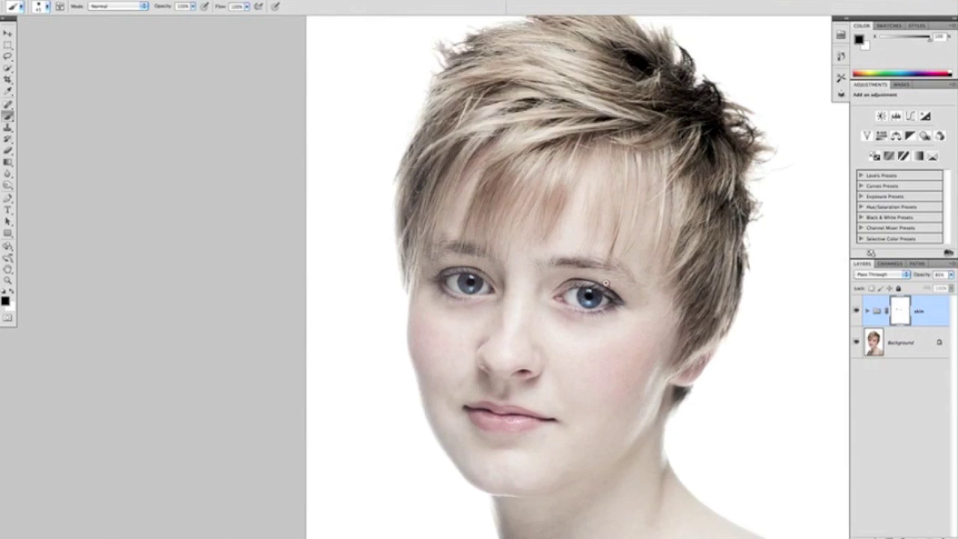
pyautogui.moveTo(572, 303); pyautogui.dragTo(467, 248)
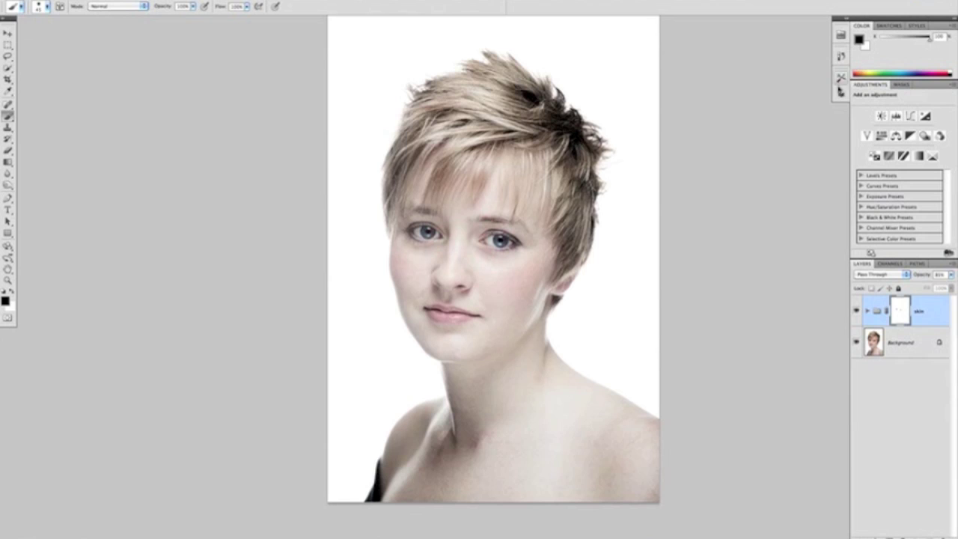
pyautogui.click(841, 56)
pyautogui.click(804, 200)
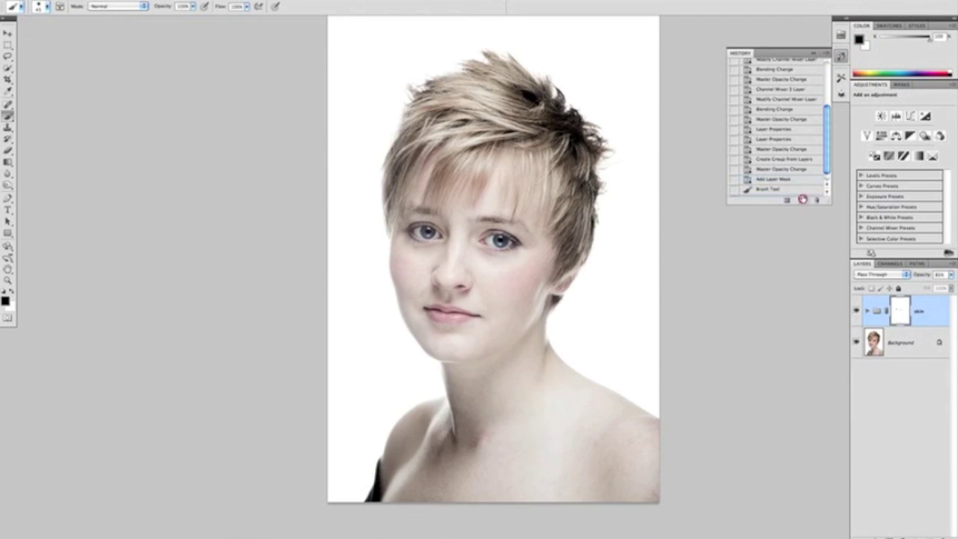
# Compare the original opened image with Snapshot 1 in the history, finishing on Snapshot 1.
pyautogui.moveTo(827, 160); pyautogui.dragTo(823, 103)
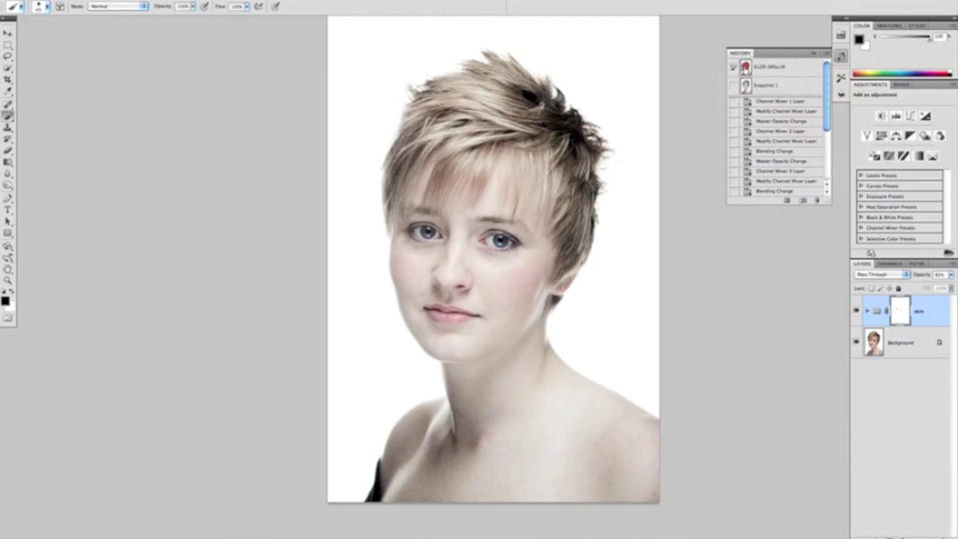
pyautogui.click(745, 67)
pyautogui.click(745, 86)
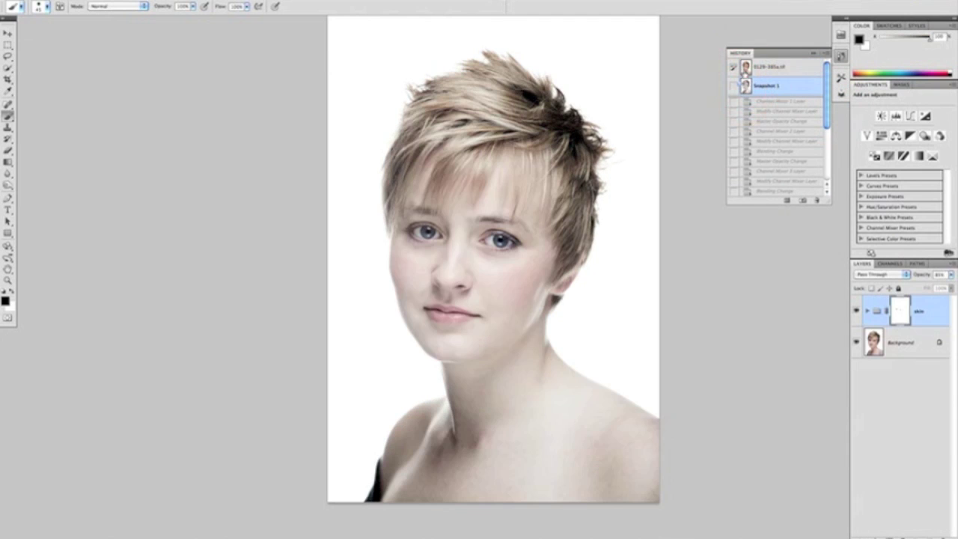
pyautogui.click(744, 67)
pyautogui.click(745, 87)
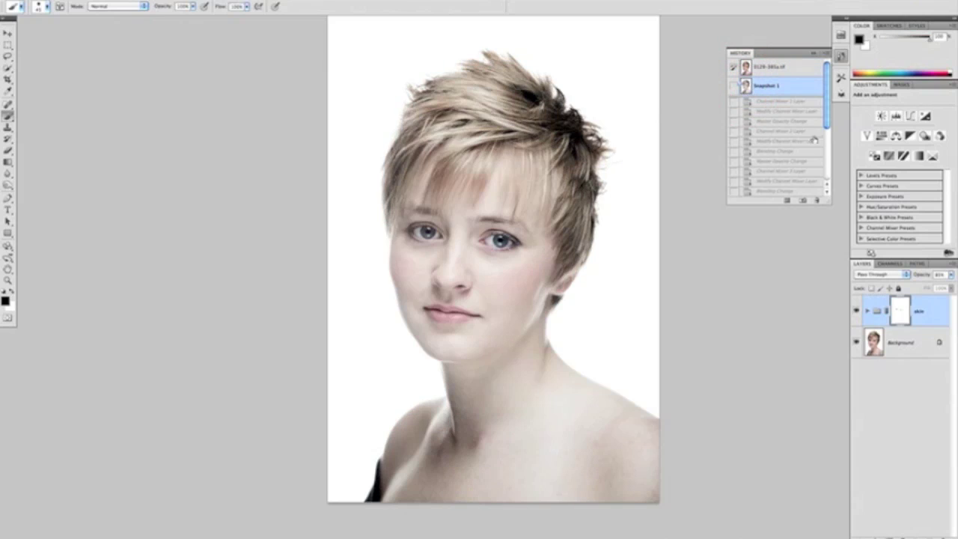